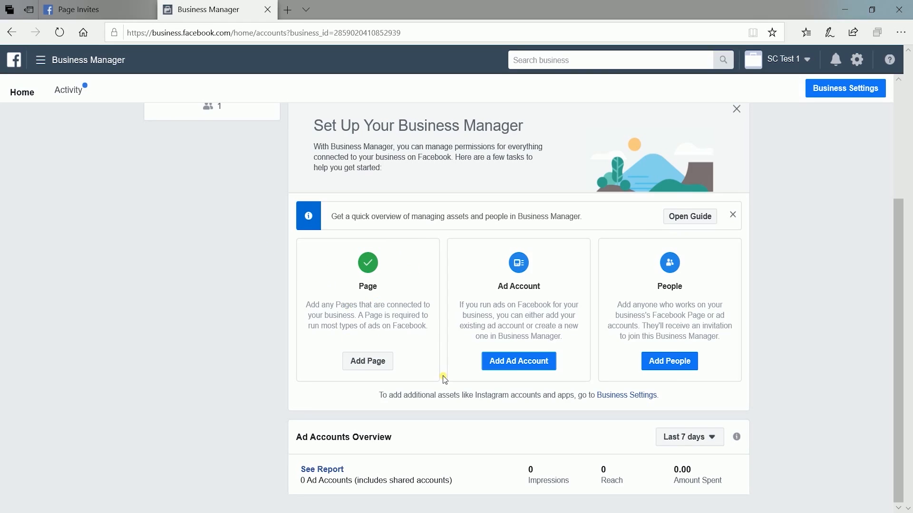
# Step: Create a new ad account named SCTest 1 with the default time zone and currency, used for My business (SC Test 1)
pyautogui.click(543, 362)
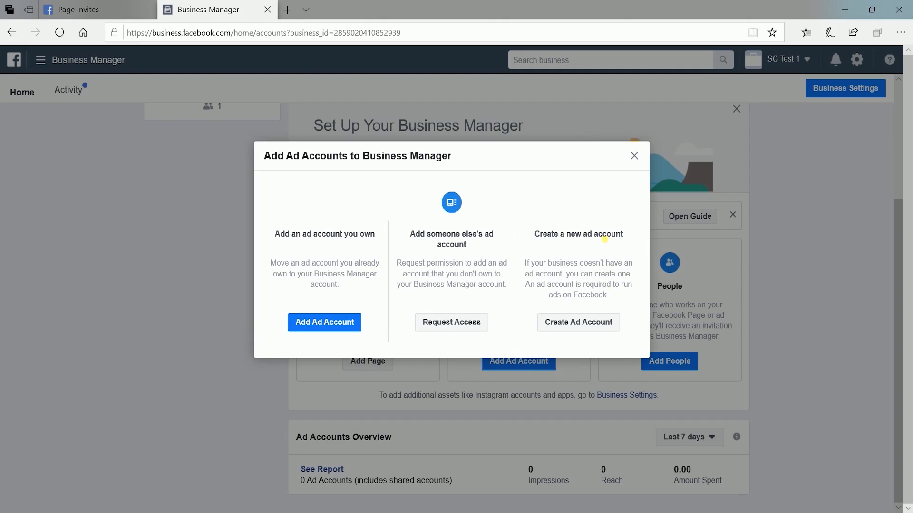
pyautogui.click(598, 323)
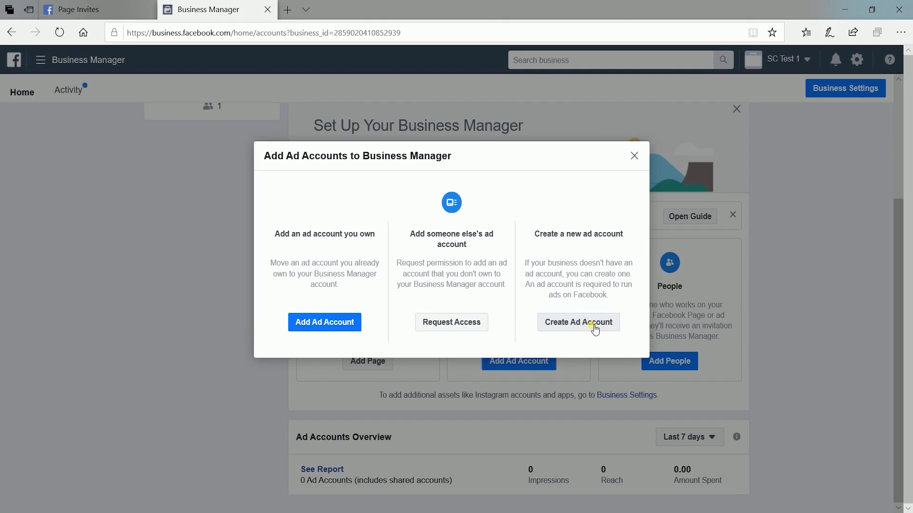
pyautogui.click(522, 339)
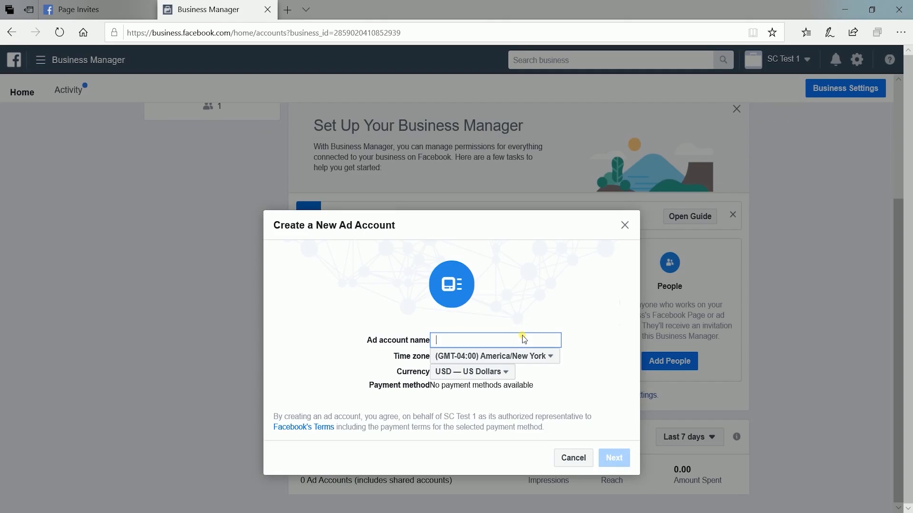
pyautogui.write('SC')
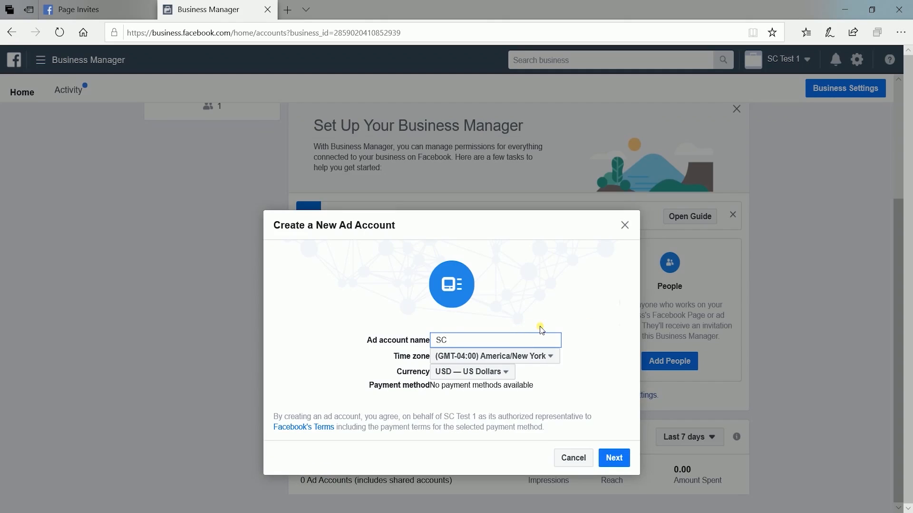
pyautogui.write('Test 1')
pyautogui.click(605, 423)
pyautogui.click(629, 459)
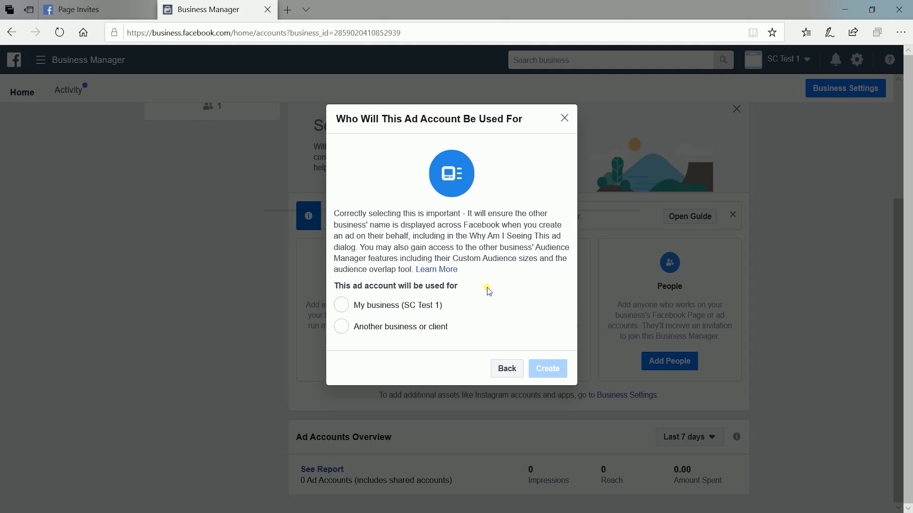
pyautogui.click(406, 313)
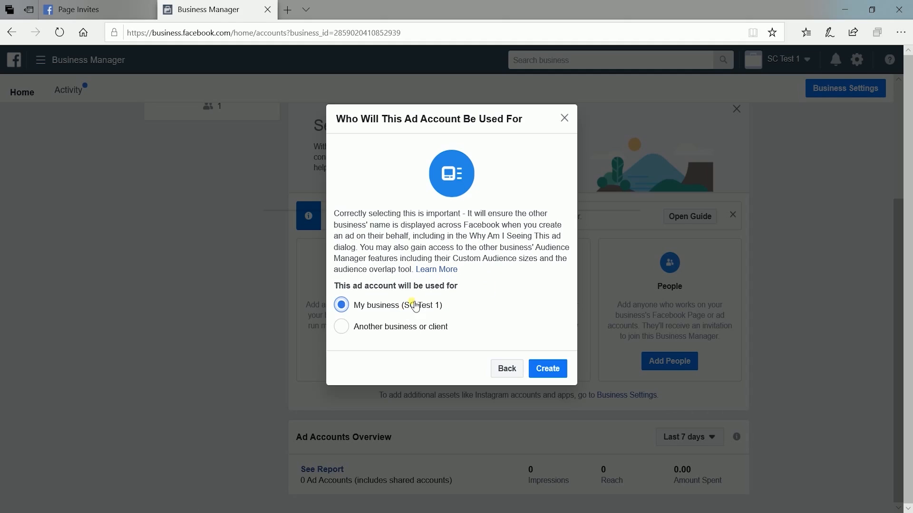
pyautogui.click(549, 370)
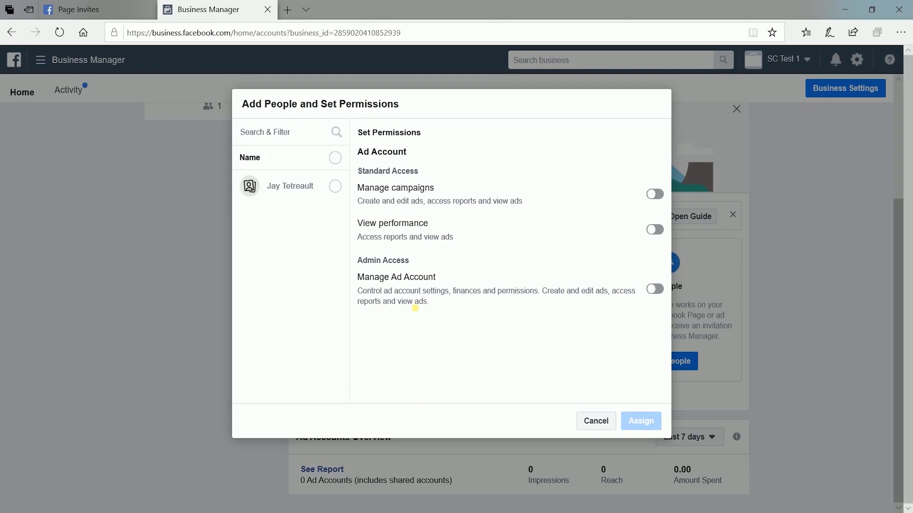
# Step: Assign the listed person to the new ad account with Manage campaigns and Manage Ad Account permissions, and close the confirmation
pyautogui.click(337, 190)
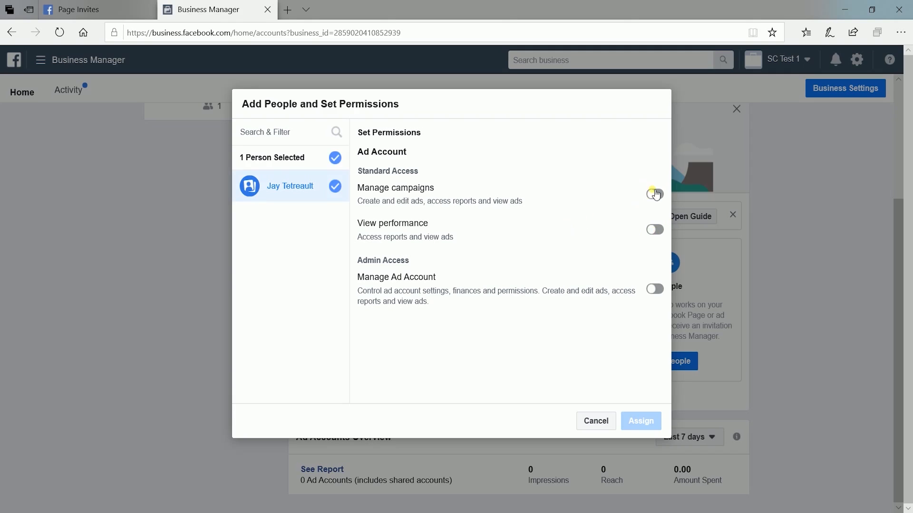
pyautogui.click(656, 194)
pyautogui.click(655, 290)
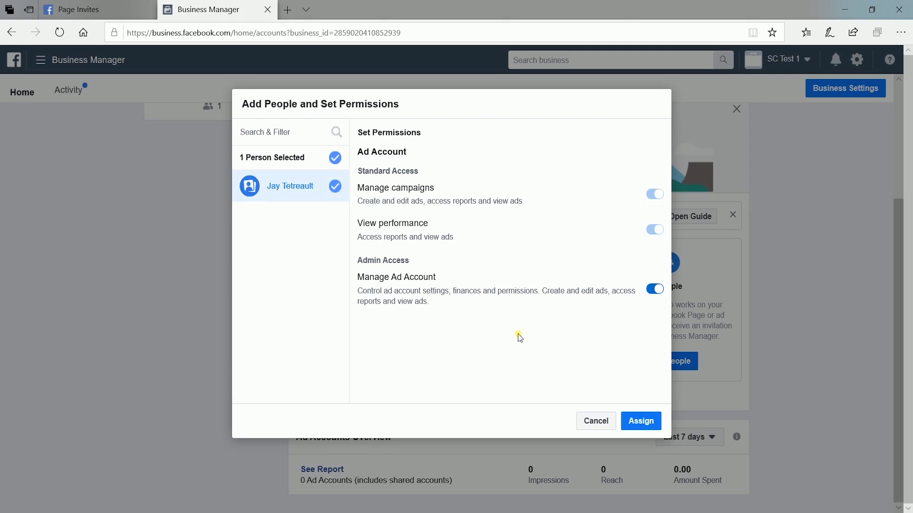
pyautogui.click(639, 425)
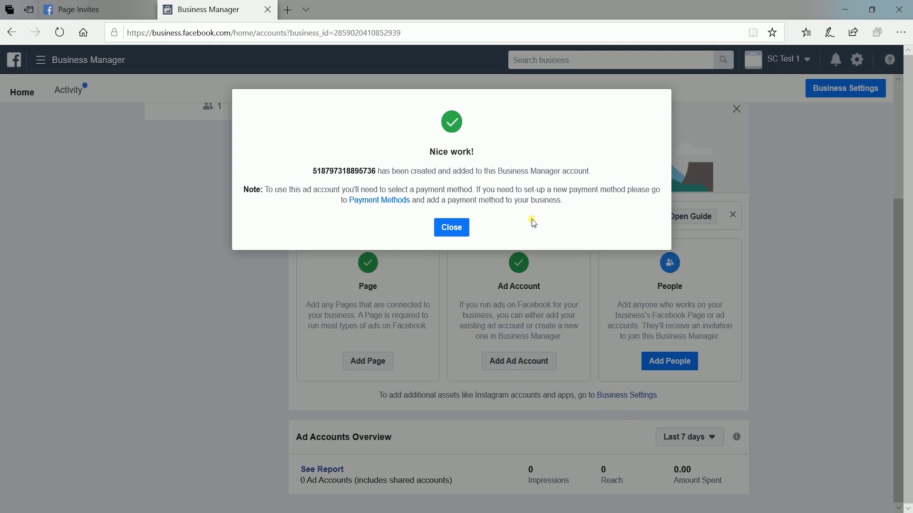
pyautogui.click(452, 227)
# Step: Open the Ad Accounts section of Business Settings and start a request for access to an existing ad account
pyautogui.click(38, 60)
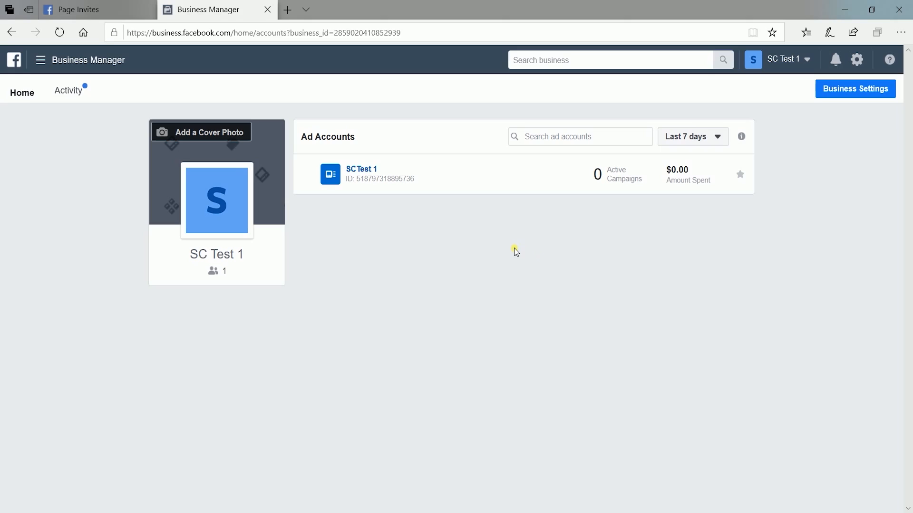
pyautogui.click(851, 91)
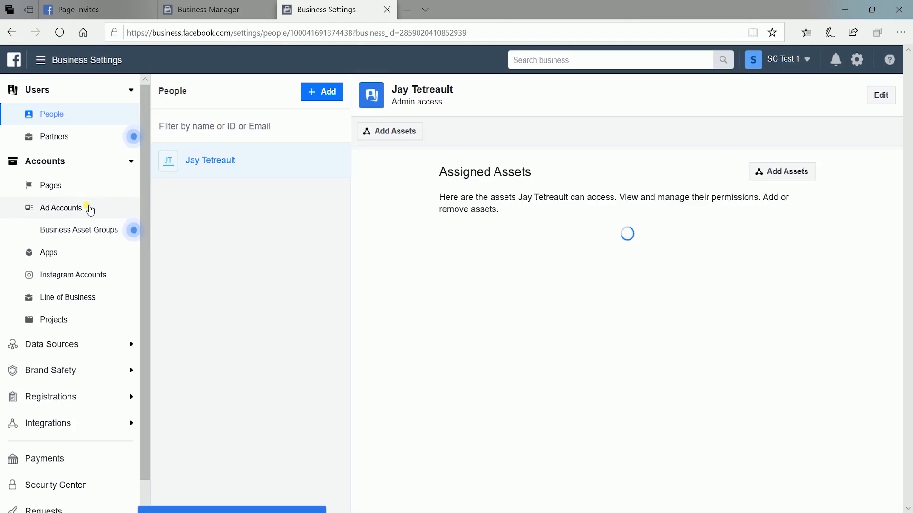
pyautogui.click(91, 209)
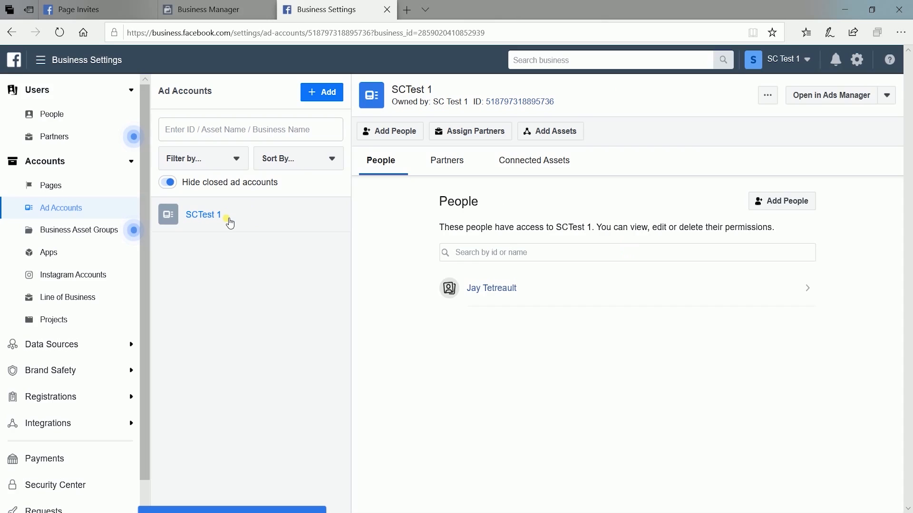
pyautogui.click(308, 92)
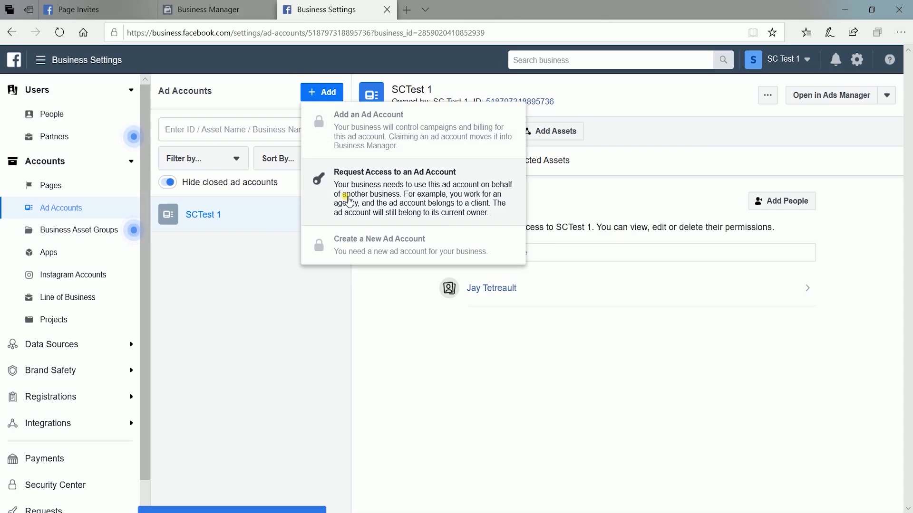
pyautogui.click(349, 201)
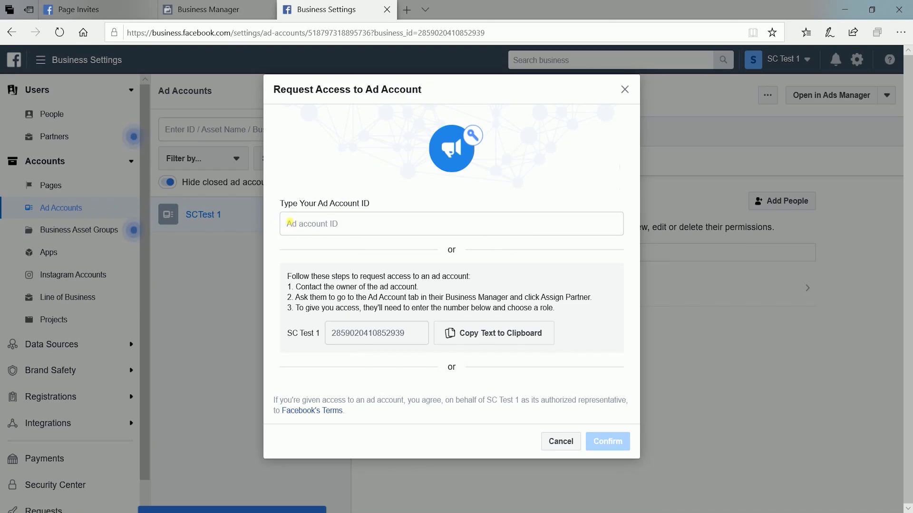
pyautogui.click(358, 223)
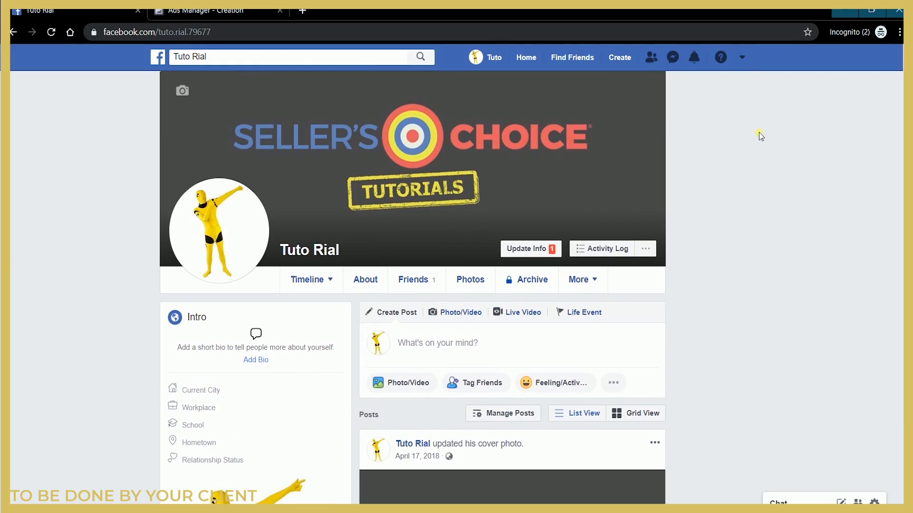
pyautogui.click(619, 59)
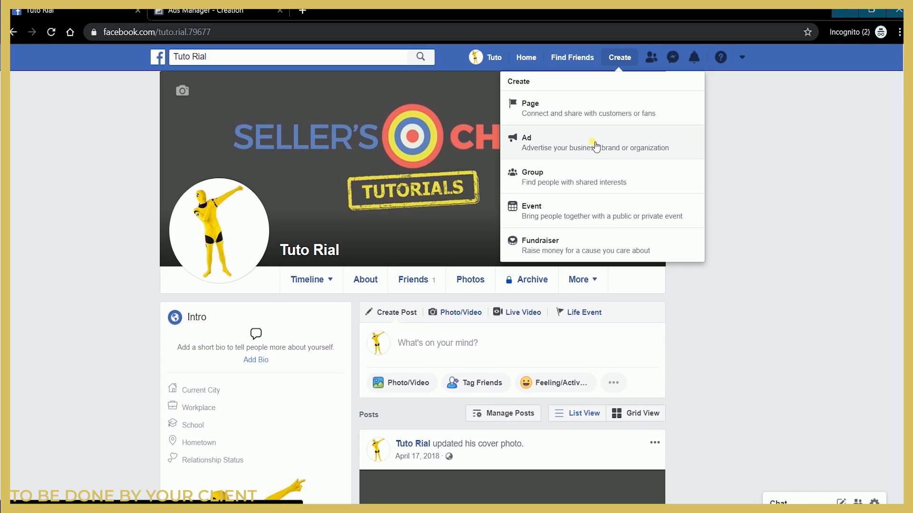
pyautogui.click(594, 145)
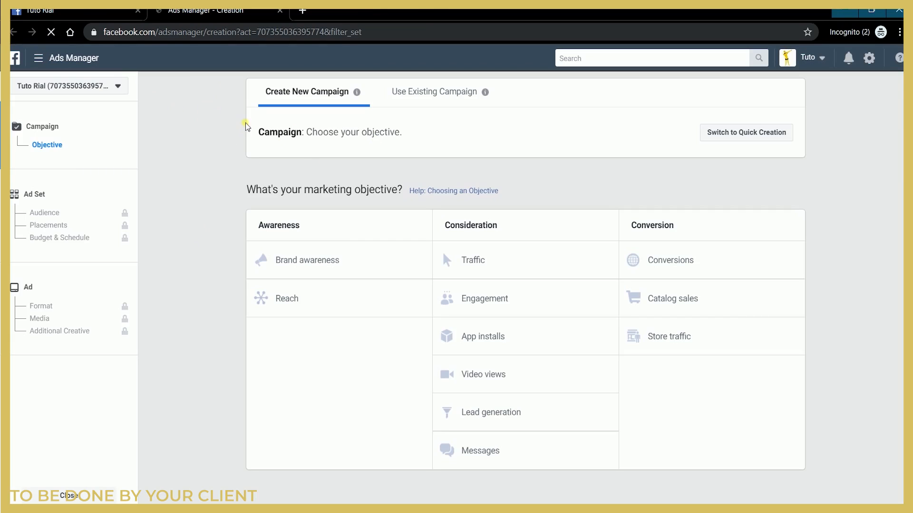
pyautogui.click(107, 85)
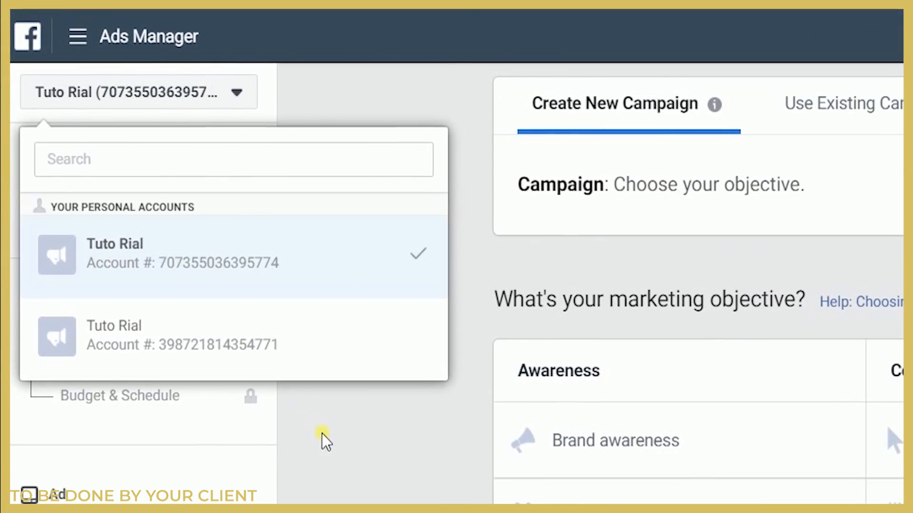
pyautogui.click(173, 270)
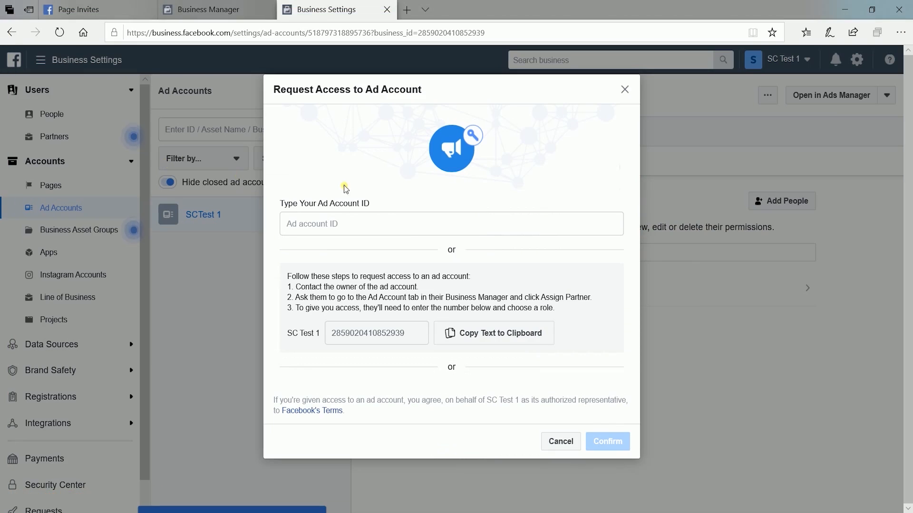
# Step: Back in Business Settings, paste the client's ad account ID and submit the request for Manage campaigns and Manage Ad Account access
pyautogui.click(371, 225)
pyautogui.hotkey('ctrl', 'v')
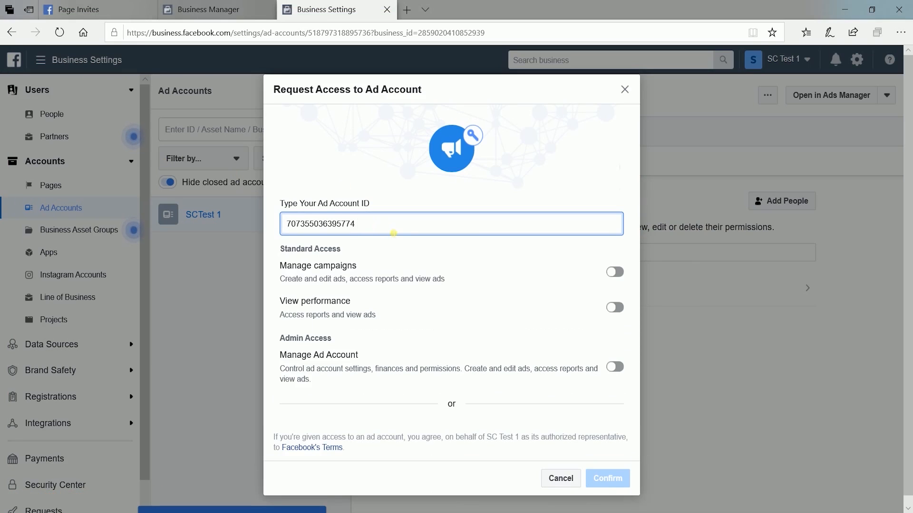
pyautogui.click(615, 272)
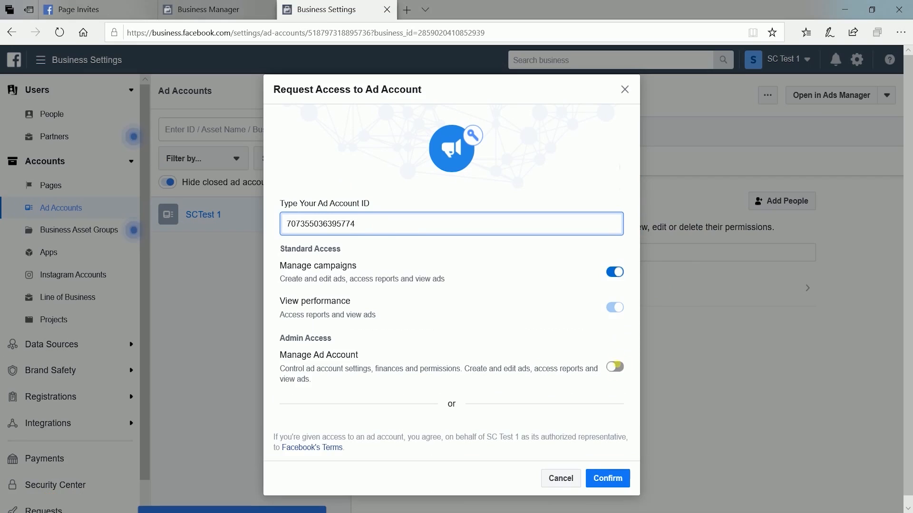
pyautogui.click(615, 367)
pyautogui.click(609, 476)
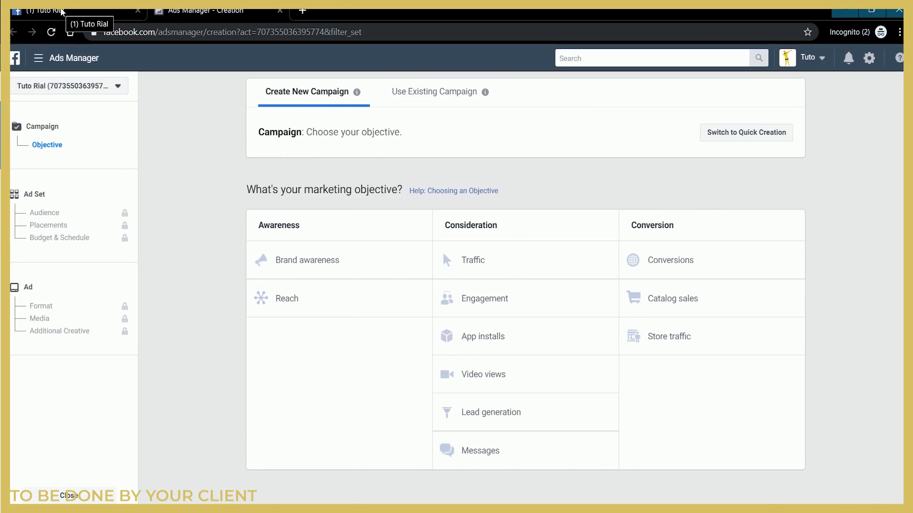
# Step: On the client's Facebook, open the ad account request notification and give SC Test 1 access to the ad account
pyautogui.click(62, 11)
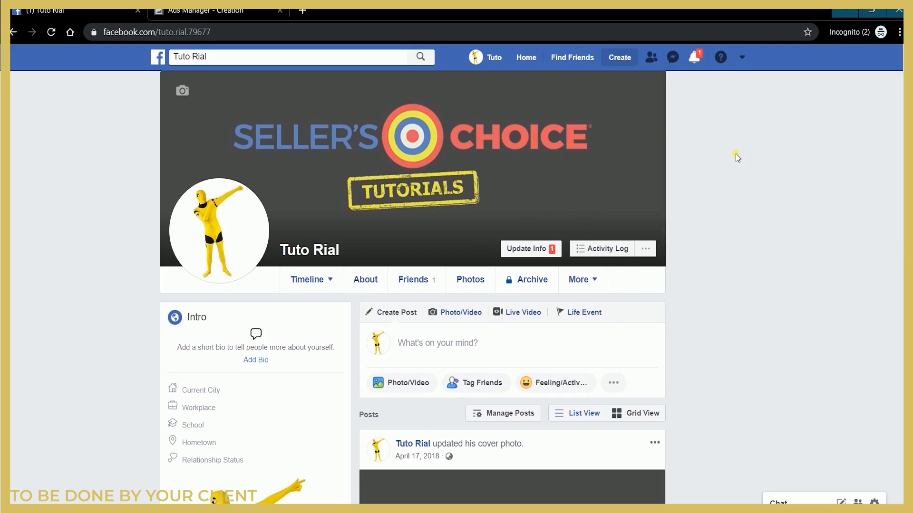
pyautogui.click(694, 58)
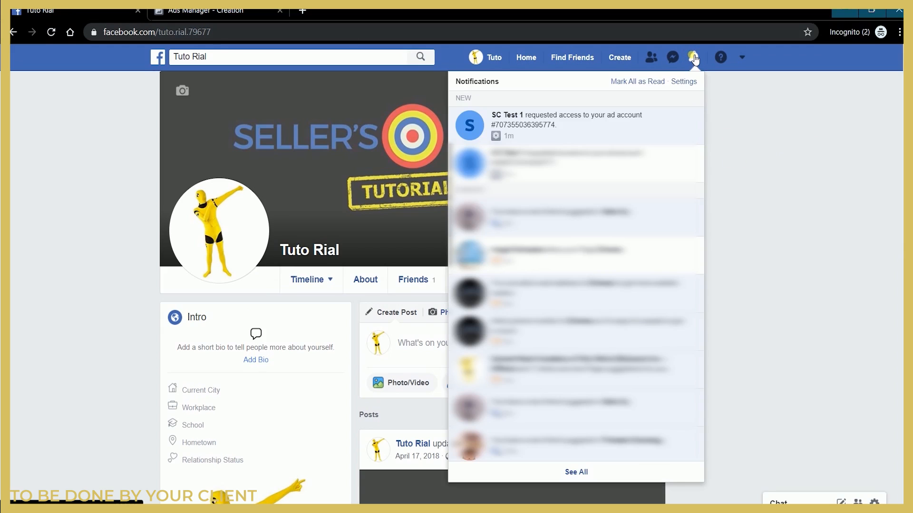
pyautogui.click(573, 133)
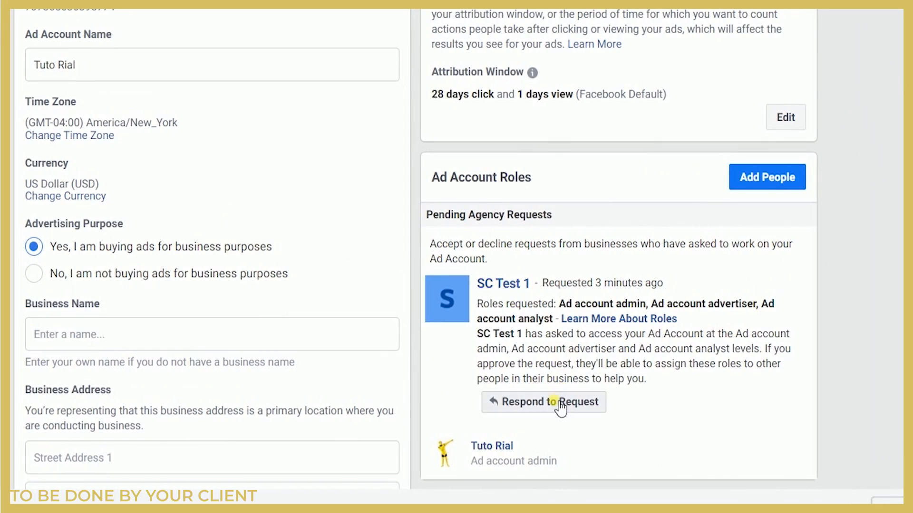
pyautogui.click(559, 405)
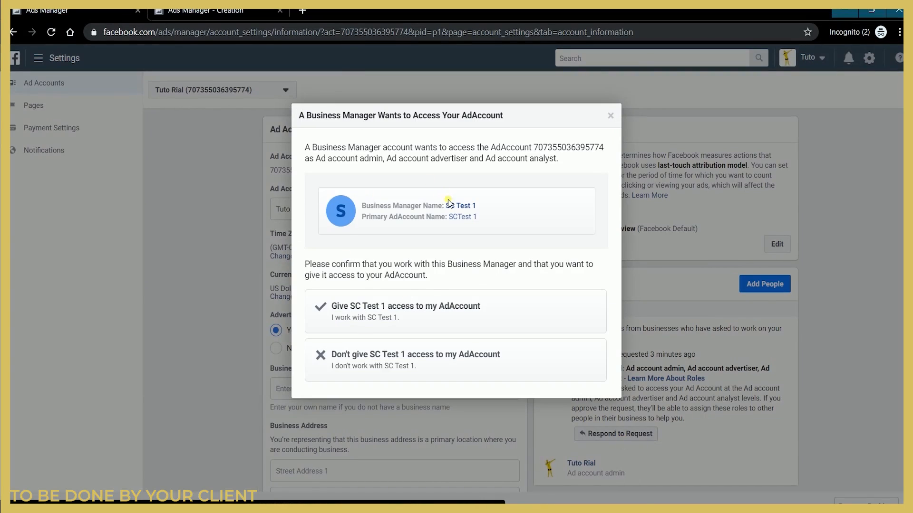
pyautogui.click(422, 310)
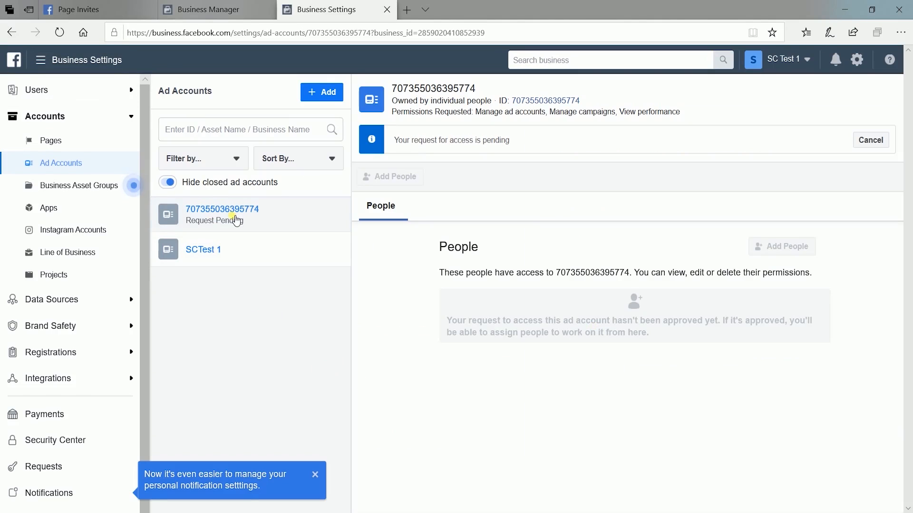
# Step: Reload the ad accounts page in Business Settings and dismiss the personal notification settings tip
pyautogui.click(60, 32)
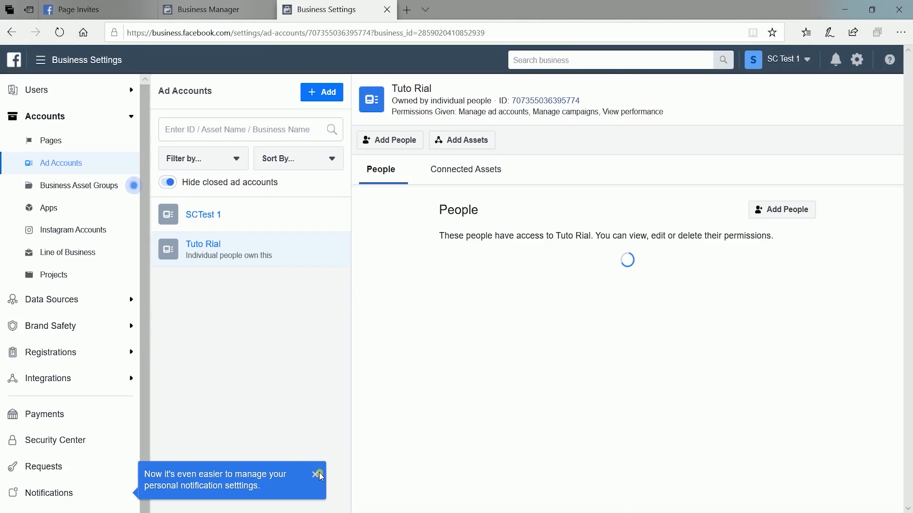
pyautogui.click(316, 472)
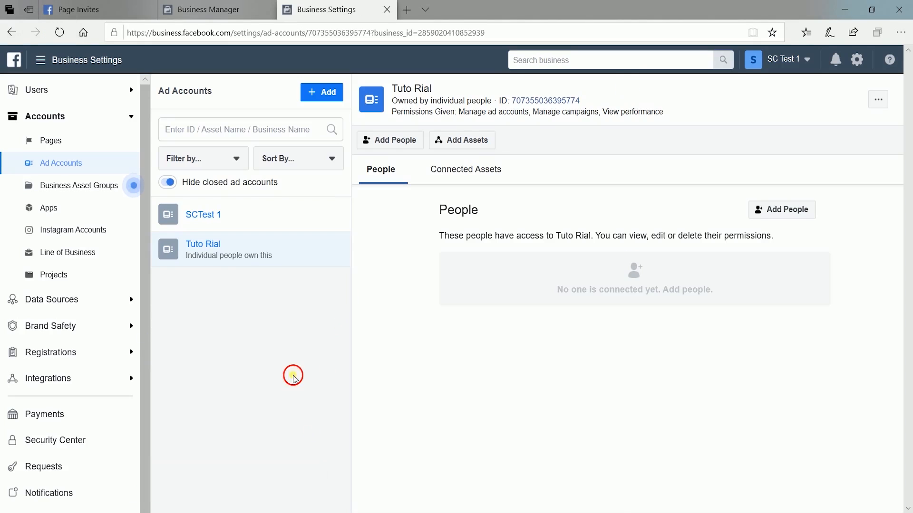